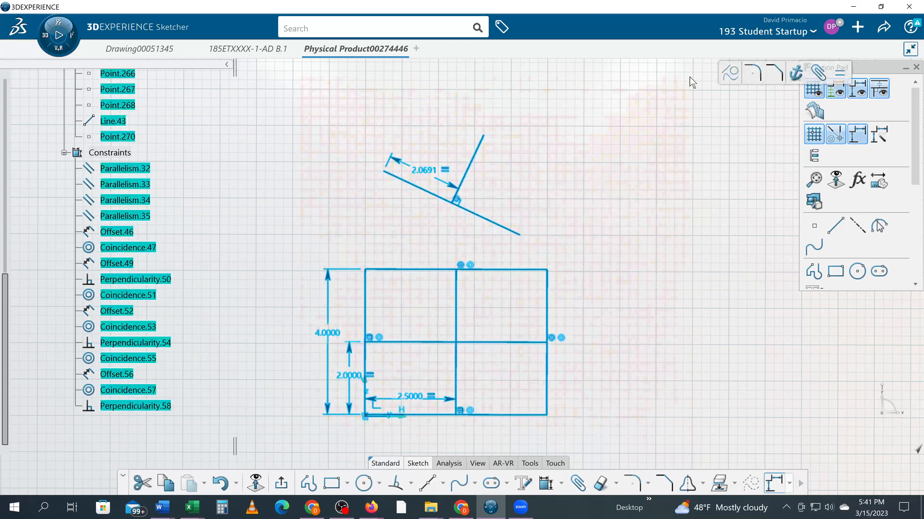
Delete all the selected geometry and constraints from the sketch.
{"action": "key", "text": "Delete"}
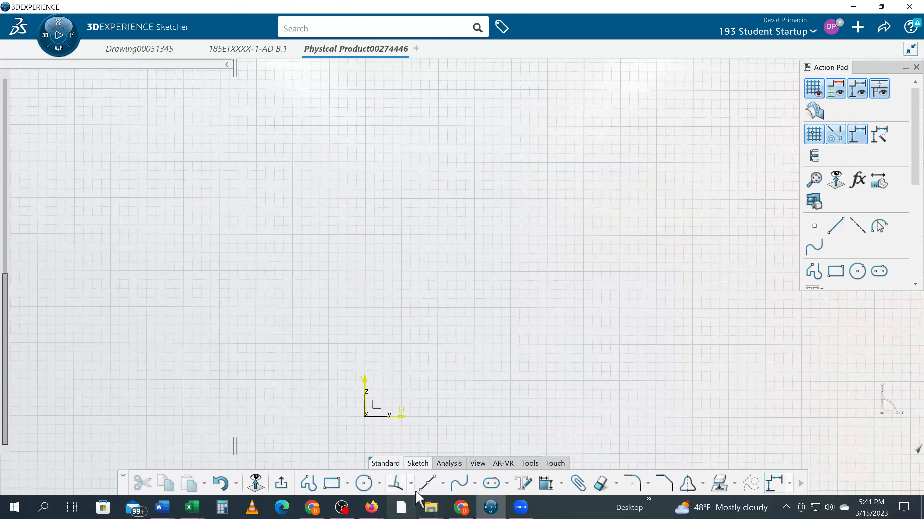
{"action": "left_click", "coordinate": [411, 486]}
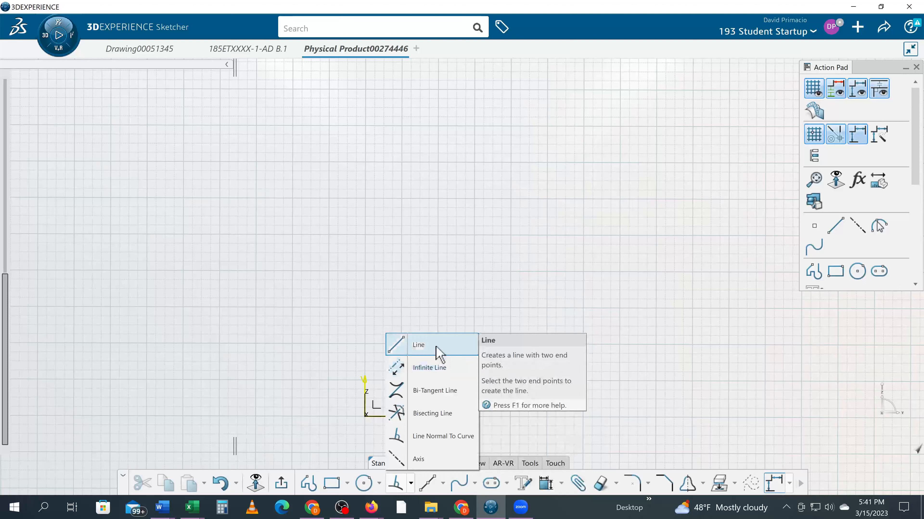
Sketch a rectangle about 7 in wide and 3 in high, above and to the right of the sketch origin.
{"action": "left_click", "coordinate": [332, 487]}
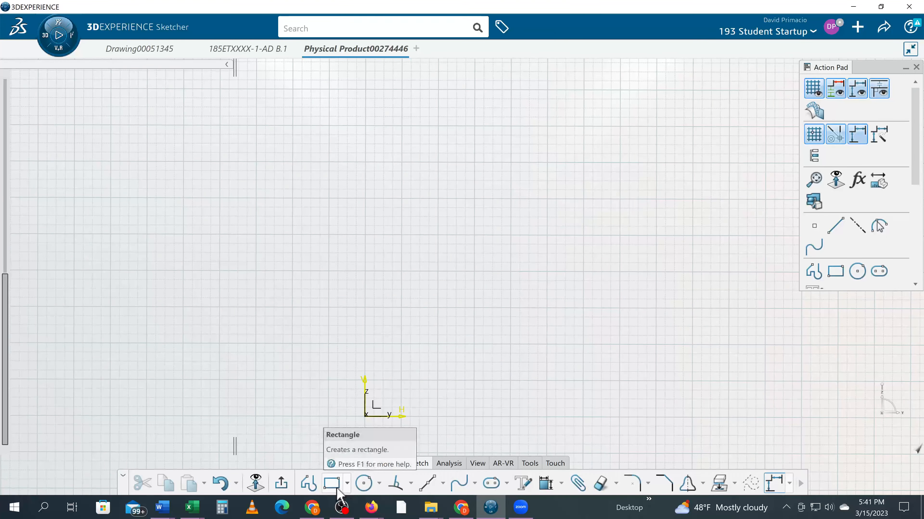
{"action": "left_click", "coordinate": [336, 489]}
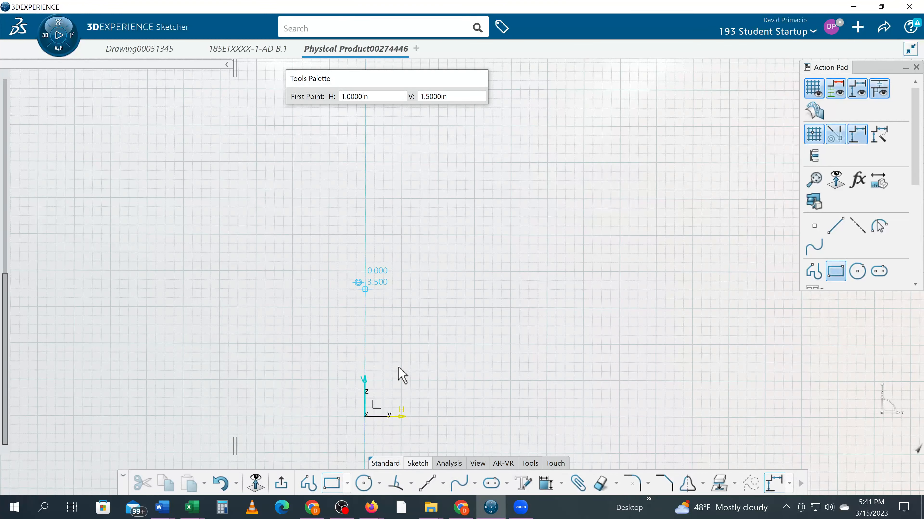
{"action": "scroll", "coordinate": [229, 377], "scroll_direction": "up", "scroll_amount": 4}
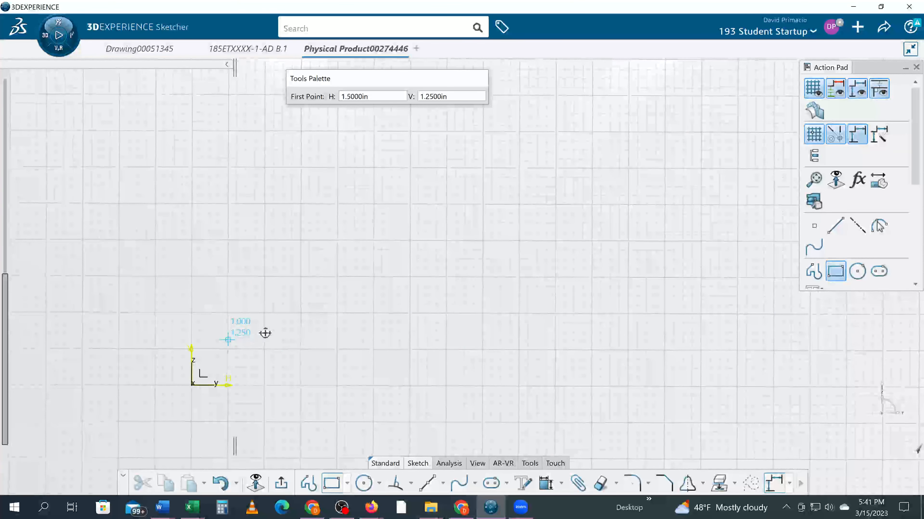
{"action": "left_click", "coordinate": [391, 265]}
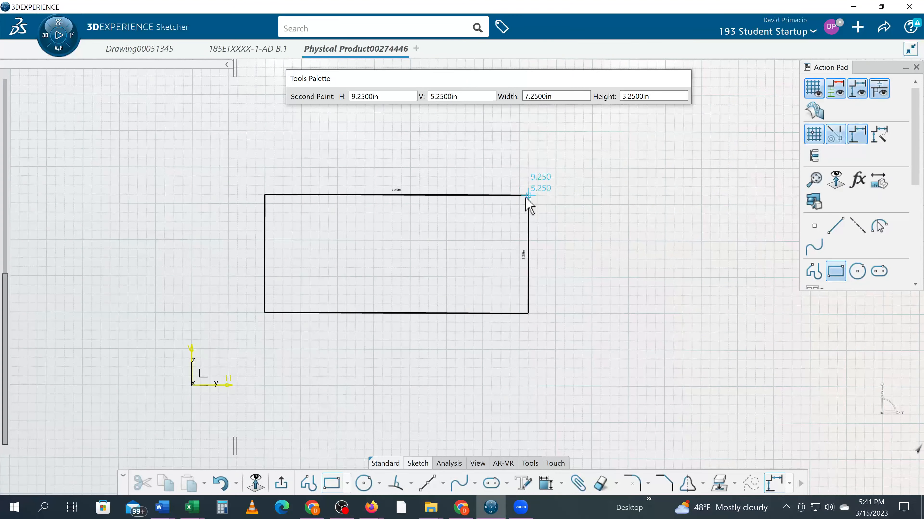
{"action": "left_click", "coordinate": [520, 204]}
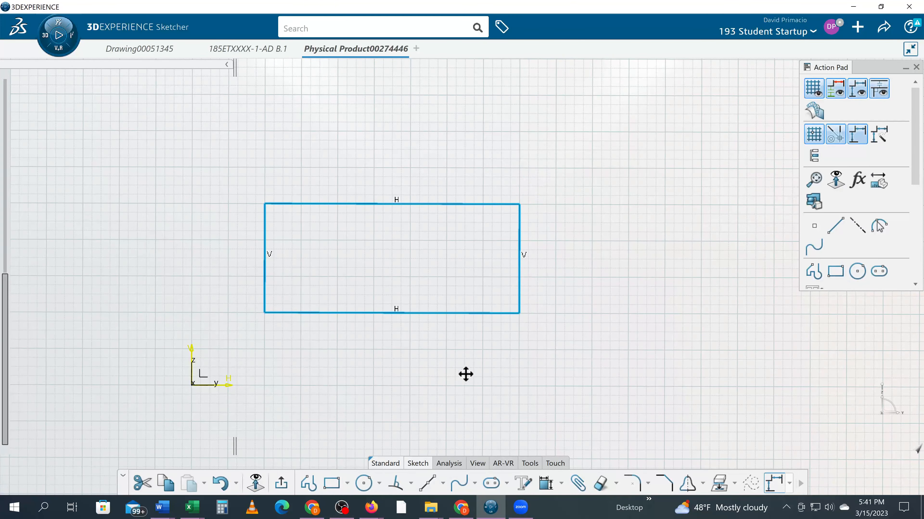
Create a bisecting line between the rectangle's left and right sides.
{"action": "mouse_move", "coordinate": [466, 375]}
{"action": "middle_mouse_down"}
{"action": "mouse_move", "coordinate": [476, 377]}
{"action": "mouse_move", "coordinate": [480, 353]}
{"action": "middle_mouse_up"}
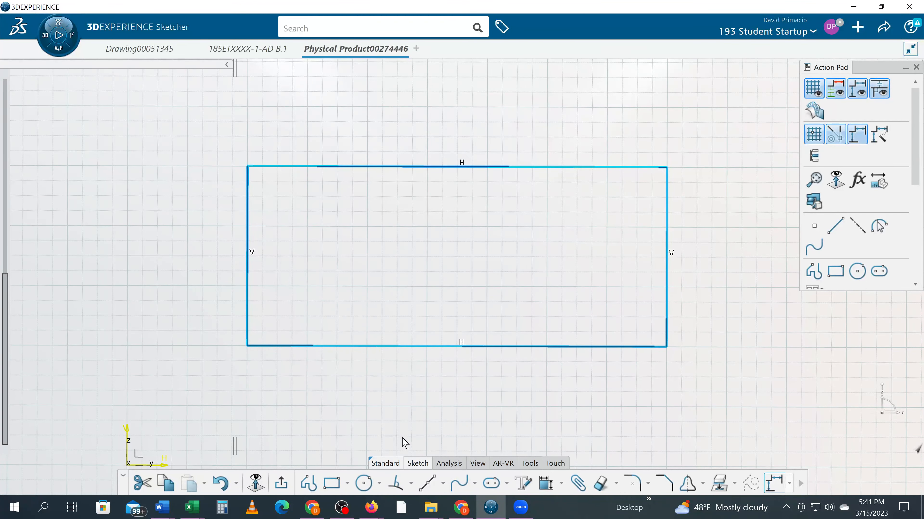
{"action": "left_click", "coordinate": [411, 483]}
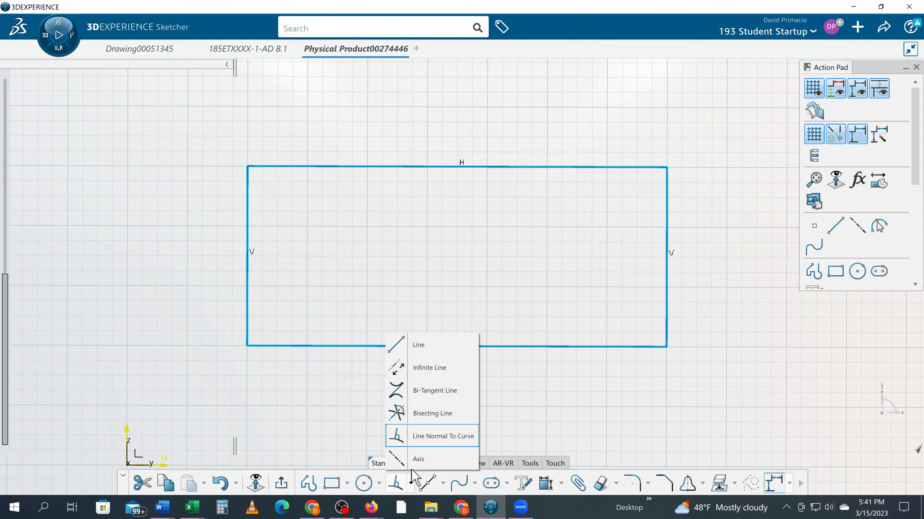
{"action": "left_click", "coordinate": [422, 418]}
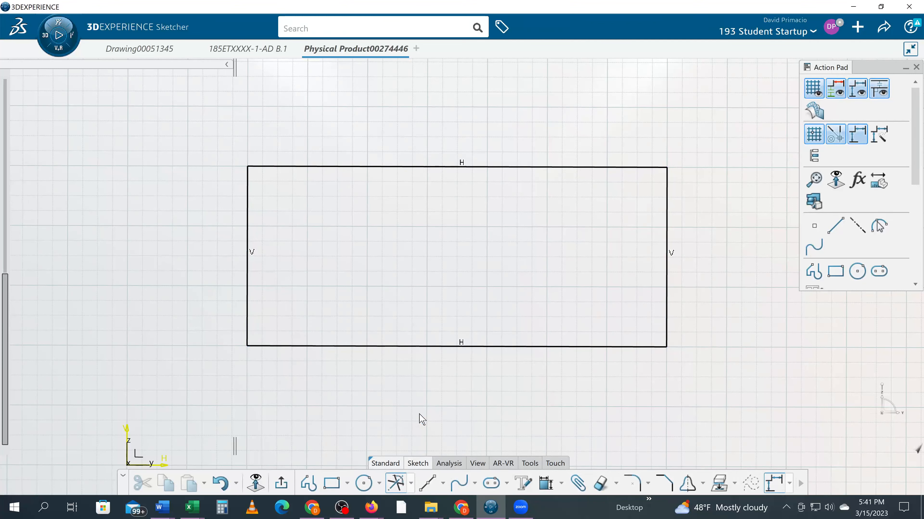
{"action": "left_click", "coordinate": [254, 291]}
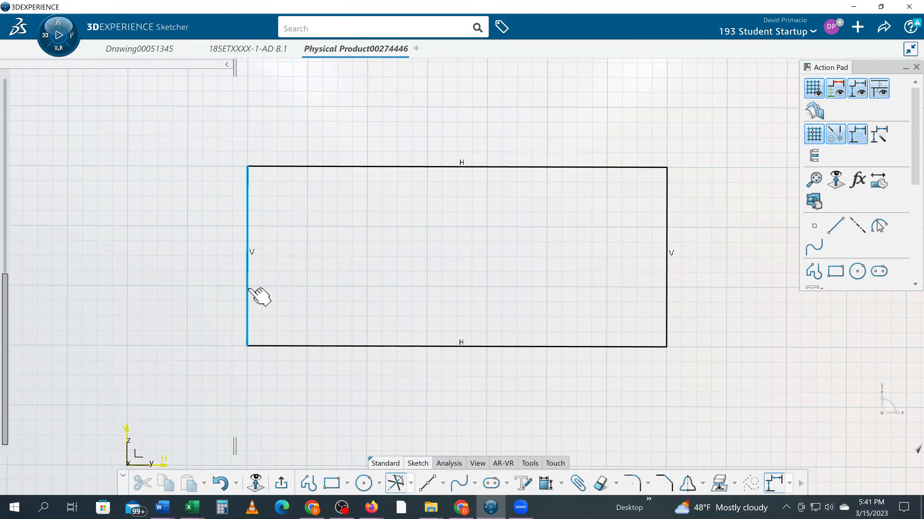
{"action": "left_click", "coordinate": [667, 323]}
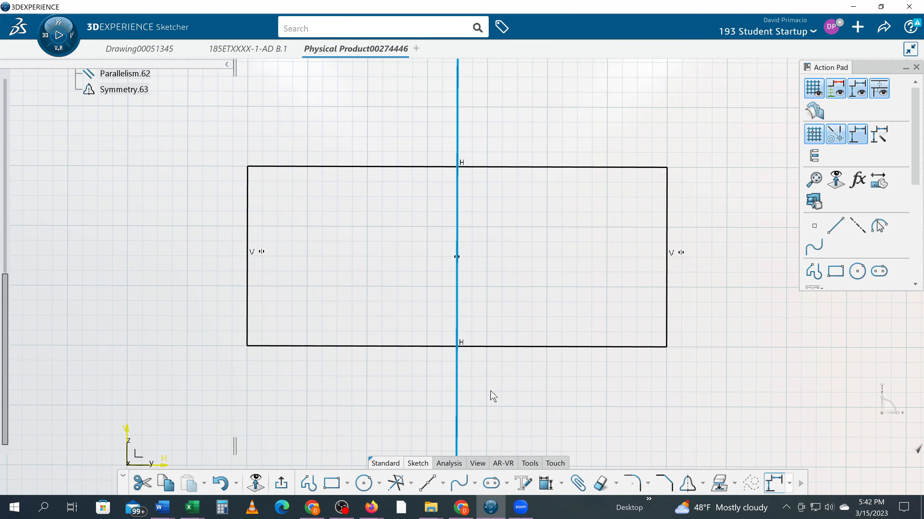
Create a bisecting line between the rectangle's bottom and top sides.
{"action": "mouse_move", "coordinate": [367, 391]}
{"action": "middle_mouse_down"}
{"action": "mouse_move", "coordinate": [373, 433]}
{"action": "mouse_move", "coordinate": [375, 419]}
{"action": "middle_mouse_up"}
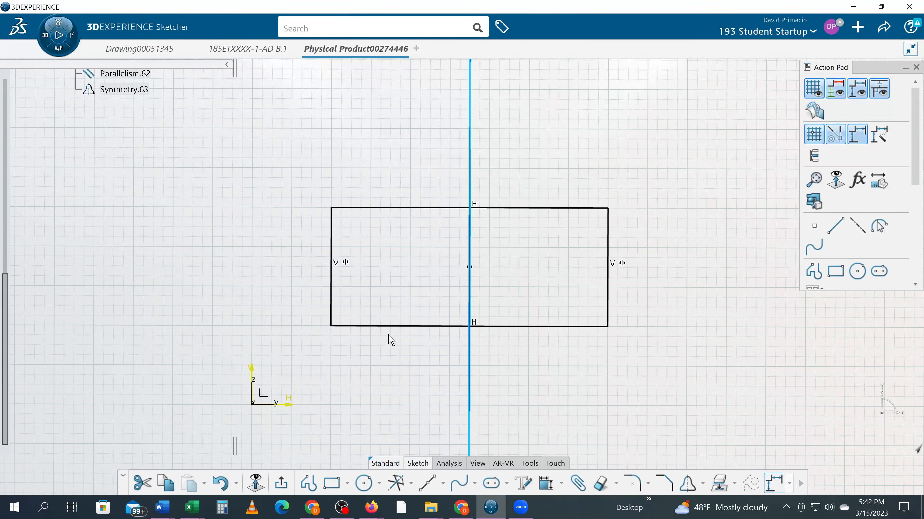
{"action": "left_click", "coordinate": [387, 325]}
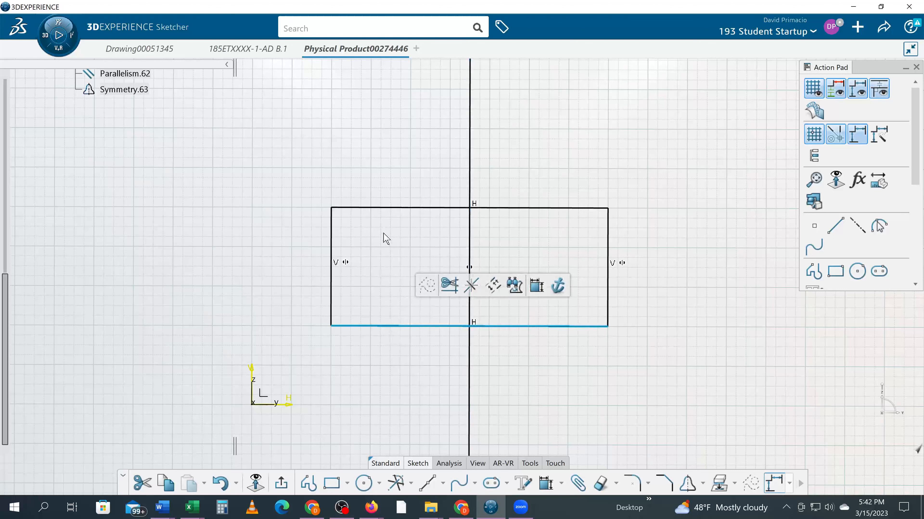
{"action": "left_click", "coordinate": [395, 208]}
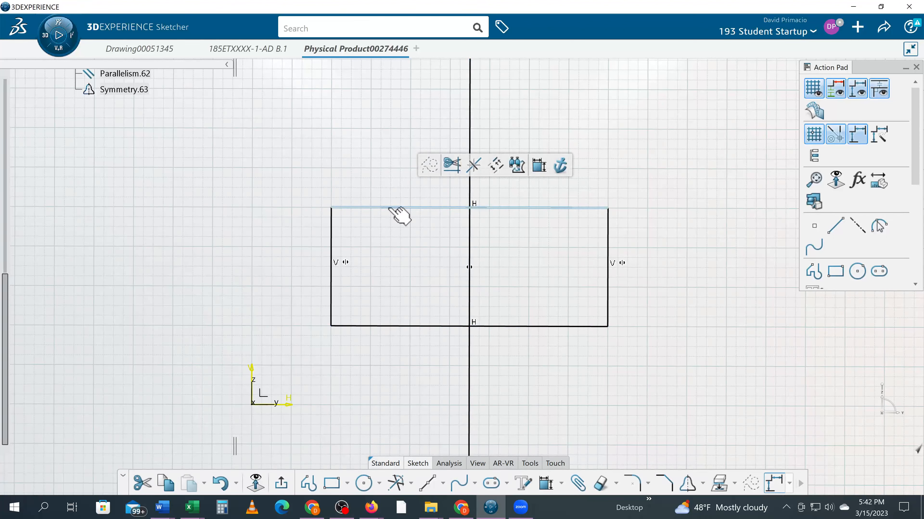
{"action": "left_click", "coordinate": [394, 485]}
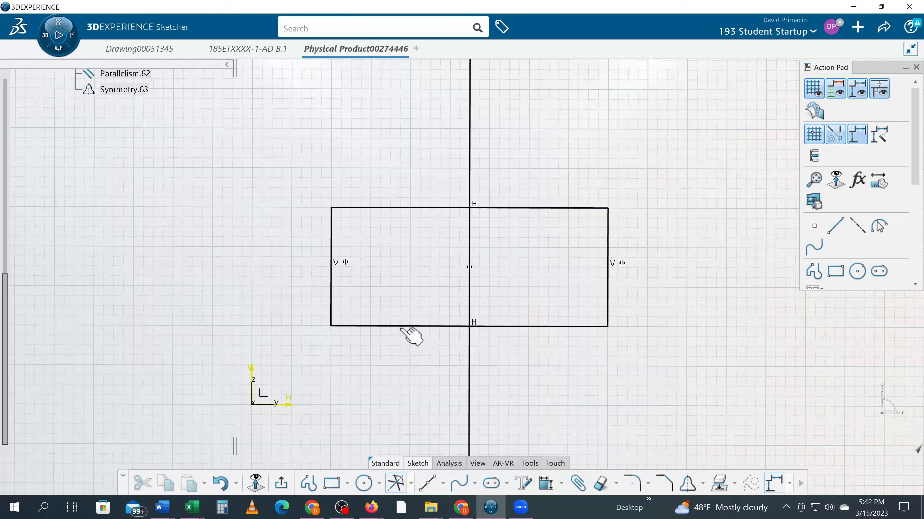
{"action": "left_click", "coordinate": [409, 327]}
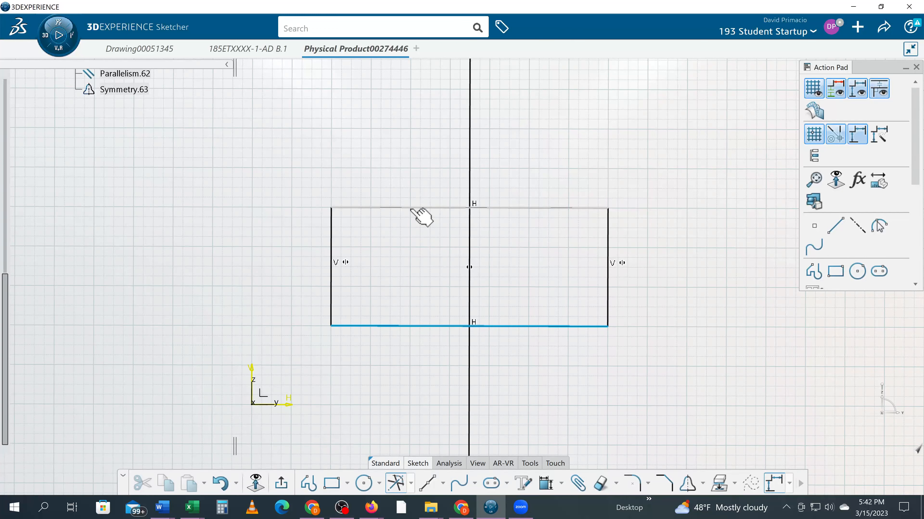
{"action": "left_click", "coordinate": [418, 208]}
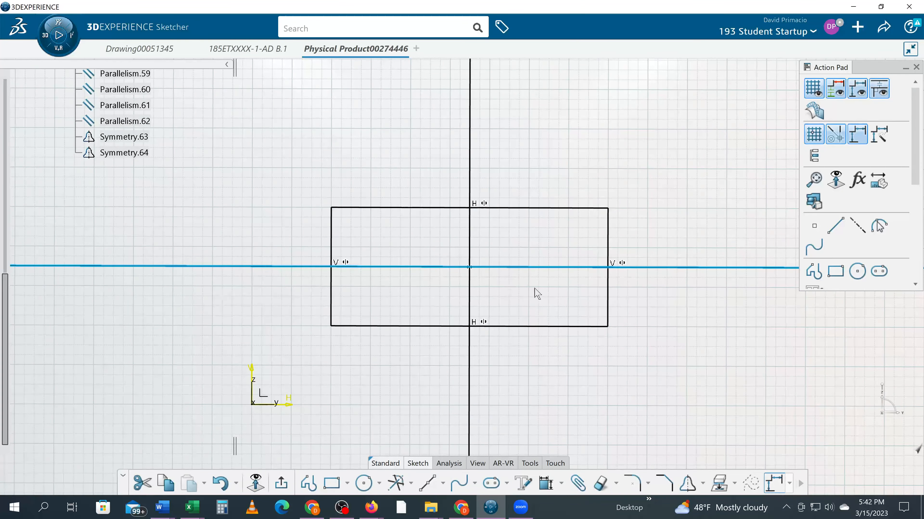
Undo both bisecting lines so that only the rectangle is left in the sketch.
{"action": "middle_click_drag", "start_coordinate": [603, 386], "coordinate": [530, 397]}
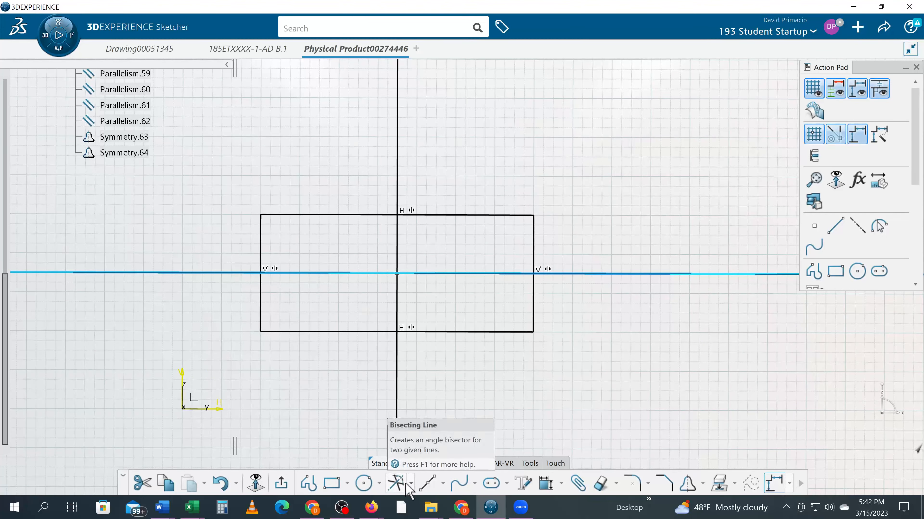
{"action": "left_click", "coordinate": [395, 487]}
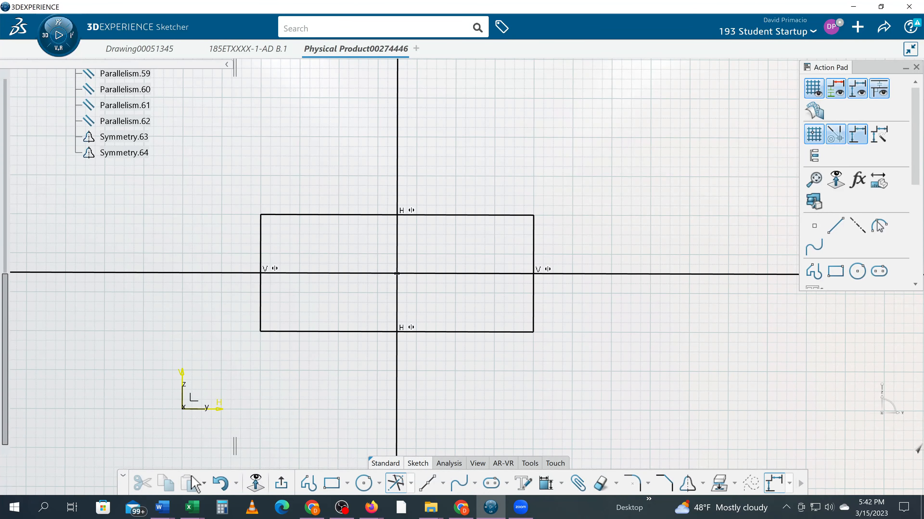
{"action": "left_click", "coordinate": [218, 484]}
{"action": "left_click", "coordinate": [220, 484]}
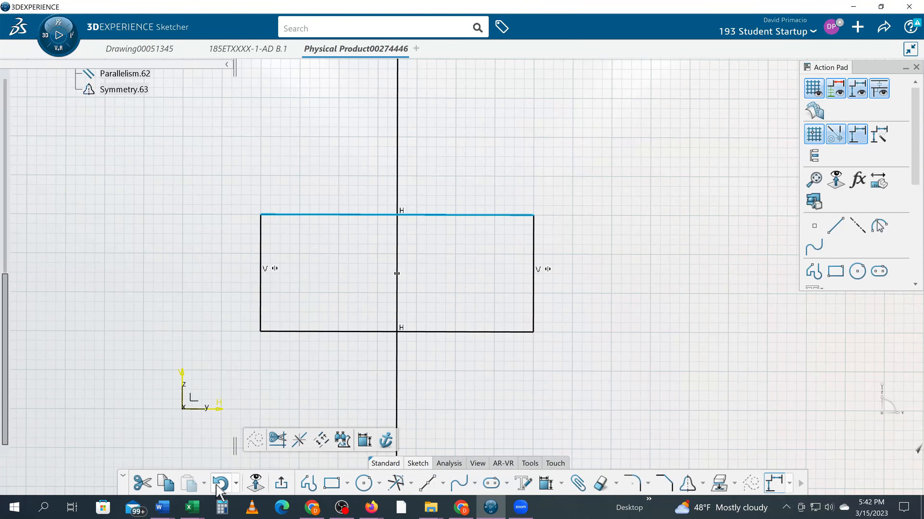
{"action": "left_click", "coordinate": [220, 484]}
{"action": "left_click", "coordinate": [219, 484]}
{"action": "left_click", "coordinate": [382, 399]}
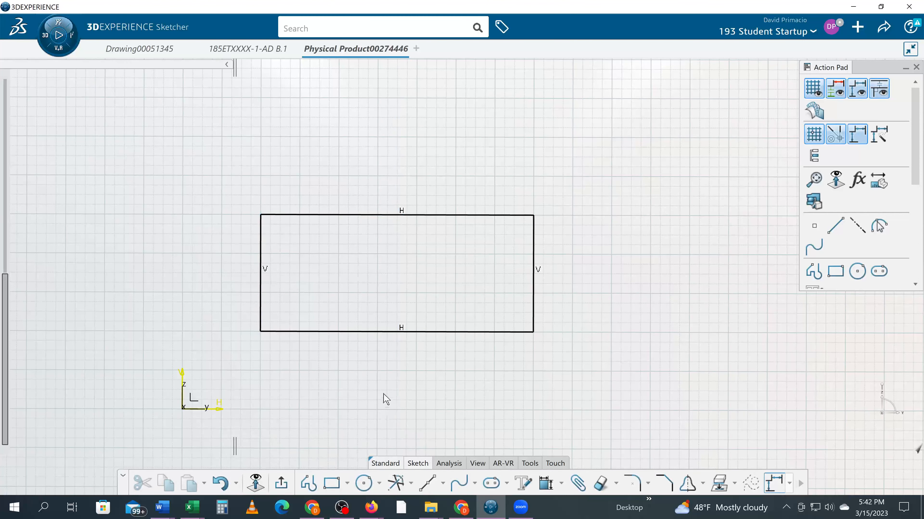
Delete the whole rectangle together with its parallelism constraints from the sketch.
{"action": "middle_click_drag", "start_coordinate": [381, 398], "coordinate": [440, 398]}
{"action": "scroll", "coordinate": [15, 200], "scroll_direction": "up", "scroll_amount": 3}
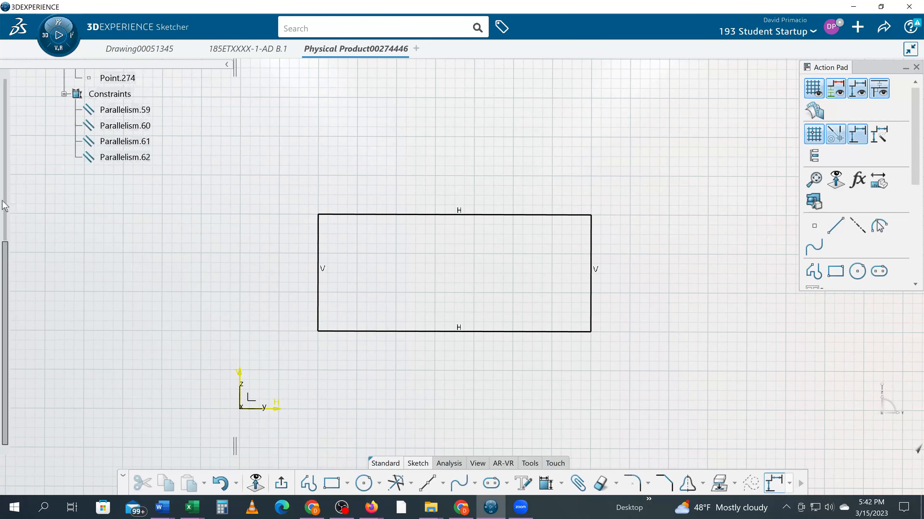
{"action": "left_click_drag", "start_coordinate": [8, 259], "coordinate": [3, 137]}
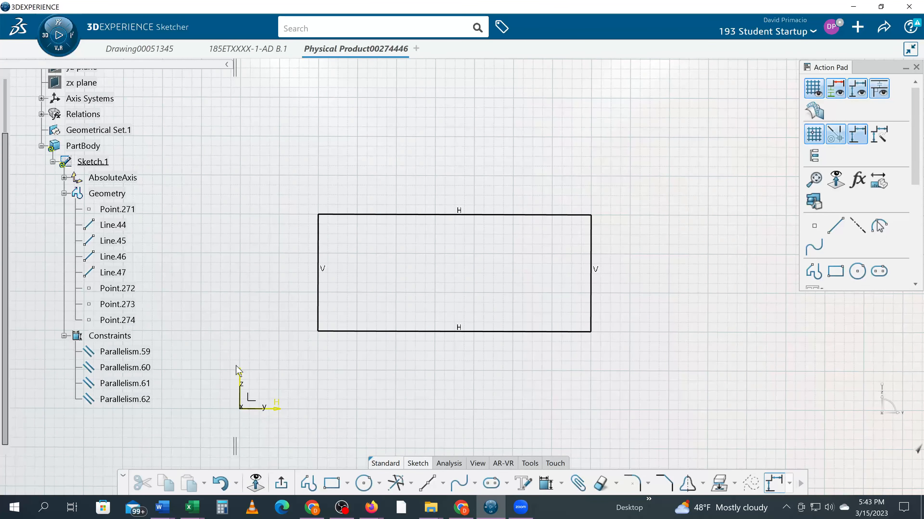
{"action": "mouse_move", "coordinate": [353, 371]}
{"action": "middle_mouse_down"}
{"action": "mouse_move", "coordinate": [356, 383]}
{"action": "mouse_move", "coordinate": [348, 379]}
{"action": "middle_mouse_up"}
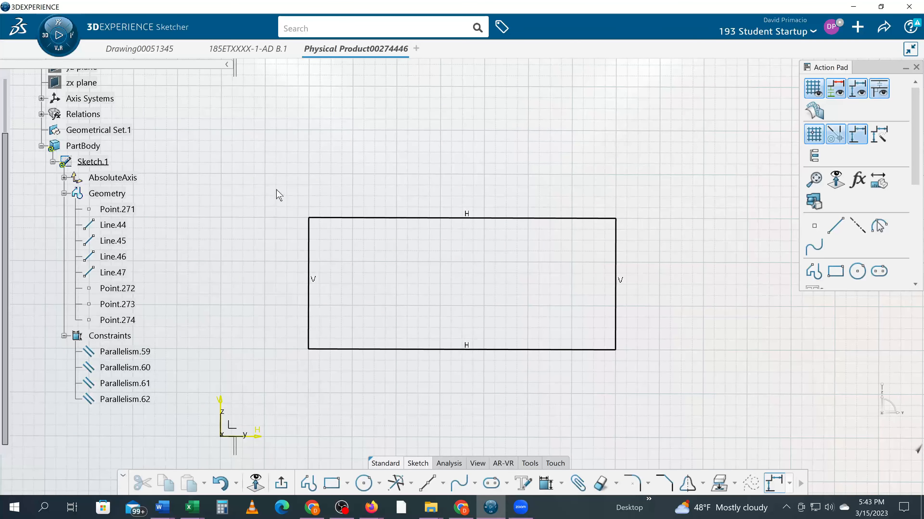
{"action": "mouse_move", "coordinate": [279, 195]}
{"action": "left_mouse_down"}
{"action": "mouse_move", "coordinate": [645, 401]}
{"action": "mouse_move", "coordinate": [636, 406]}
{"action": "left_mouse_up"}
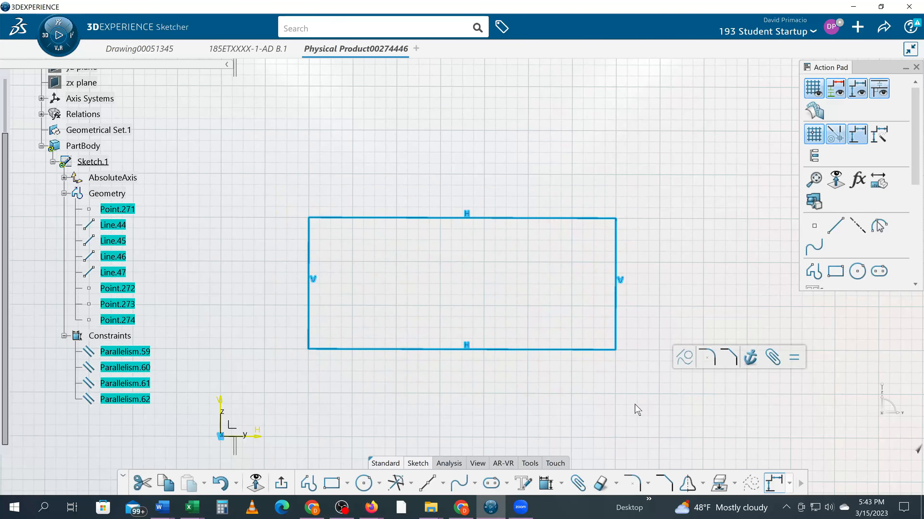
{"action": "key", "text": "Delete"}
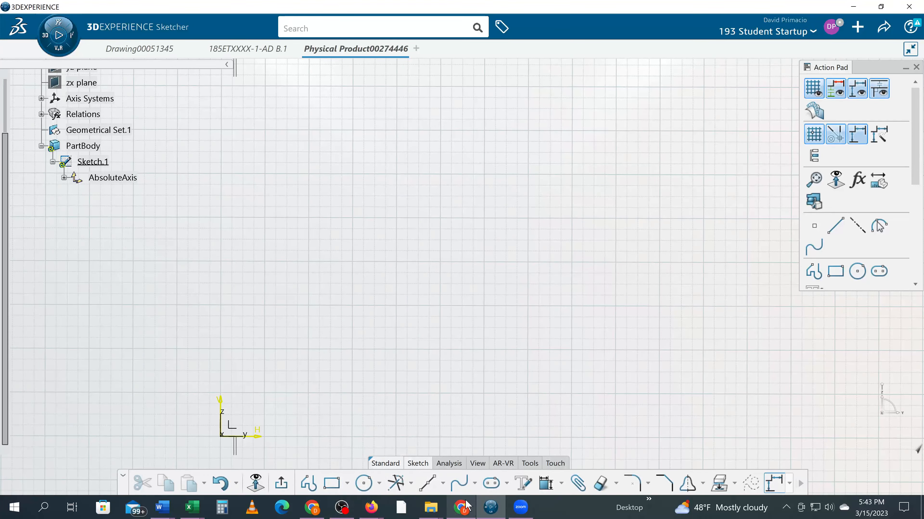
Draw a horizontal line about 5 in long with the Line tool, 5 in above the sketch origin.
{"action": "left_click", "coordinate": [443, 484]}
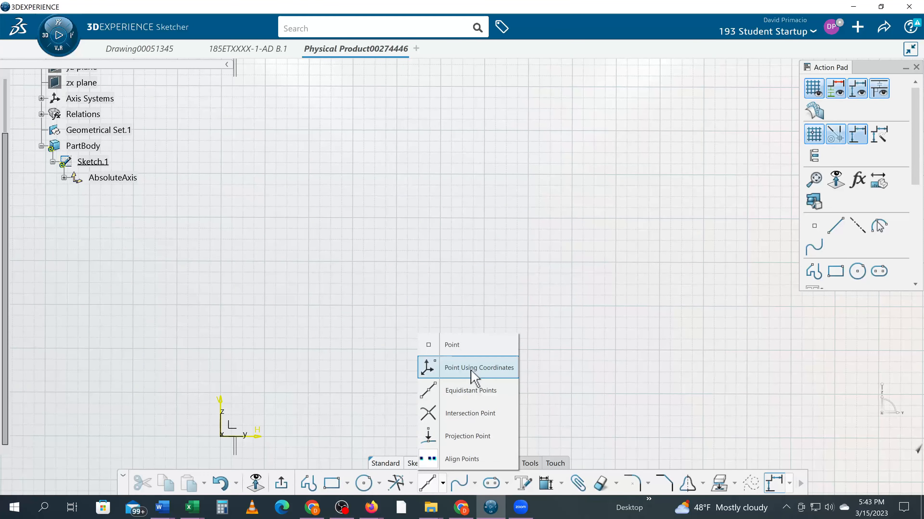
{"action": "left_click", "coordinate": [411, 485]}
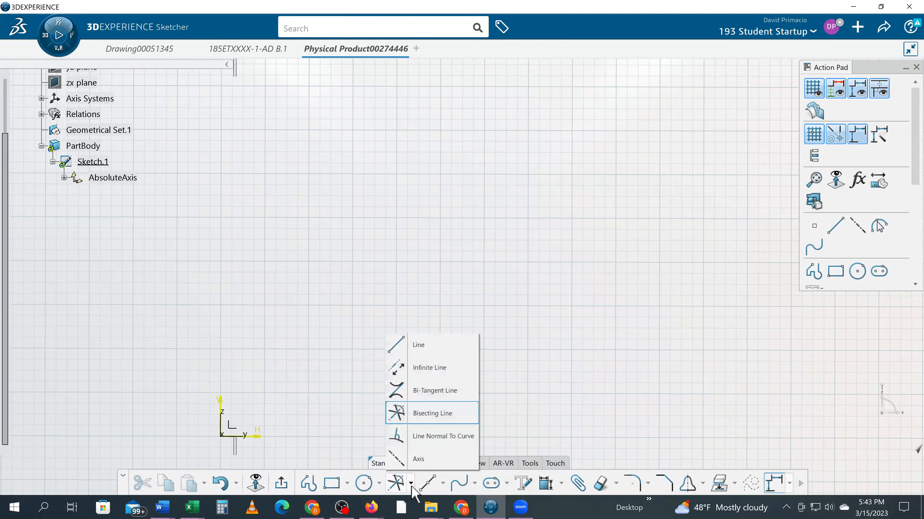
{"action": "left_click", "coordinate": [431, 354]}
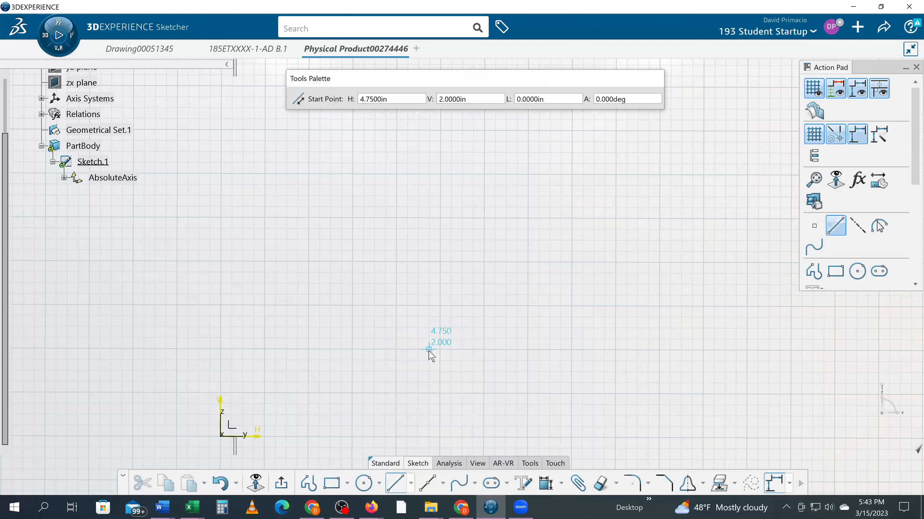
{"action": "left_click", "coordinate": [309, 218]}
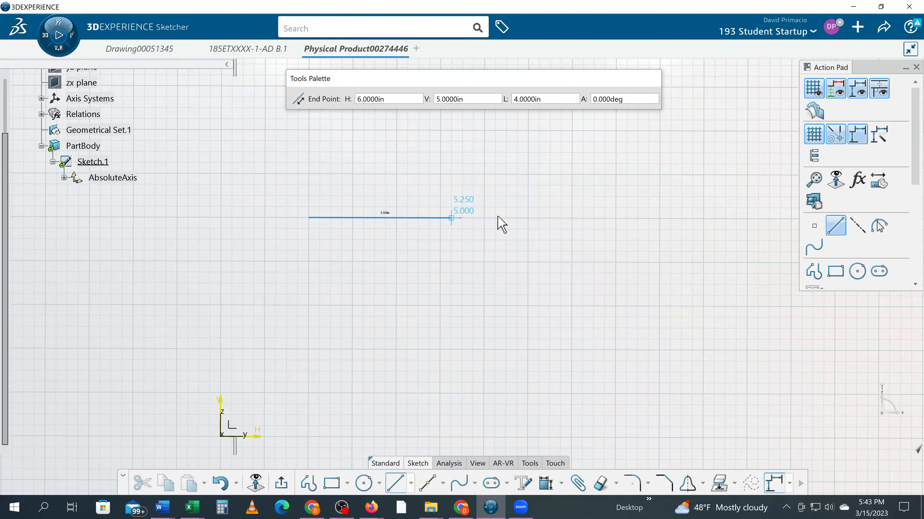
{"action": "left_click", "coordinate": [539, 218]}
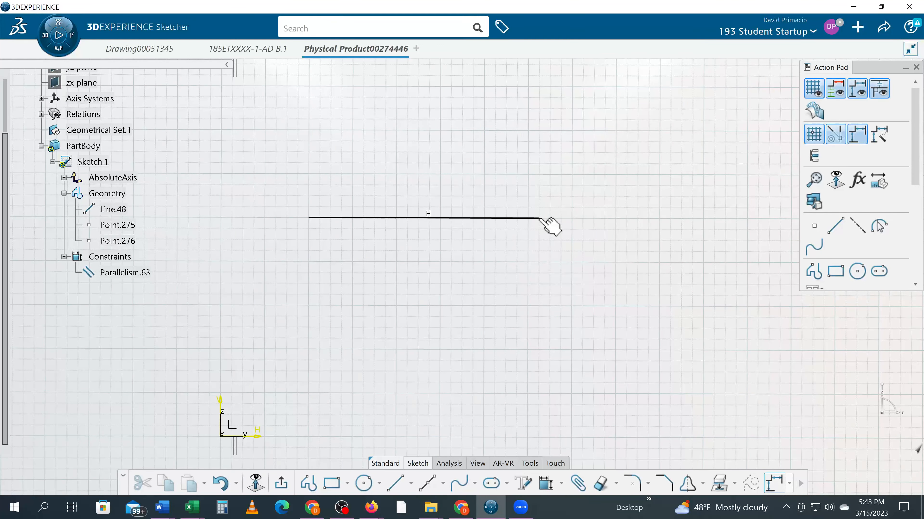
Draw a vertical line about 3 in long with the Line tool, downward from the right end of the horizontal line.
{"action": "left_click", "coordinate": [398, 487]}
{"action": "left_click", "coordinate": [395, 484]}
{"action": "left_click", "coordinate": [395, 486]}
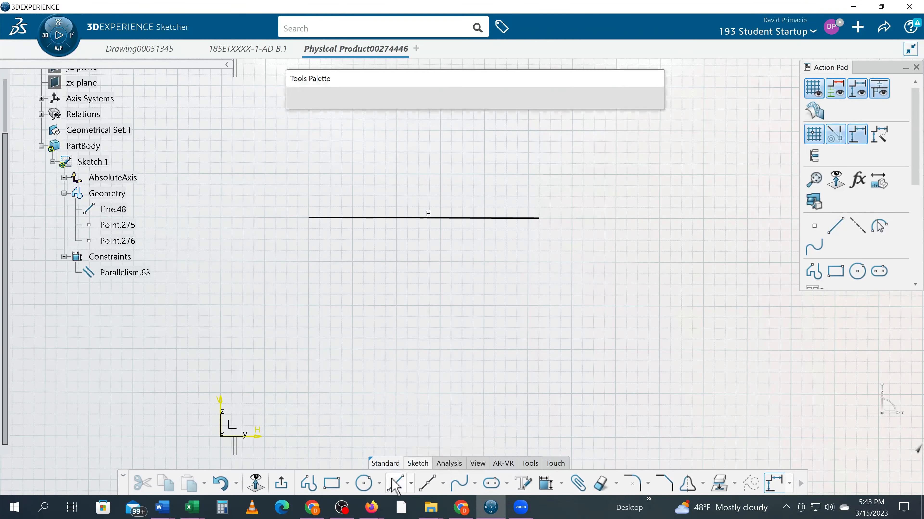
{"action": "left_click", "coordinate": [396, 485]}
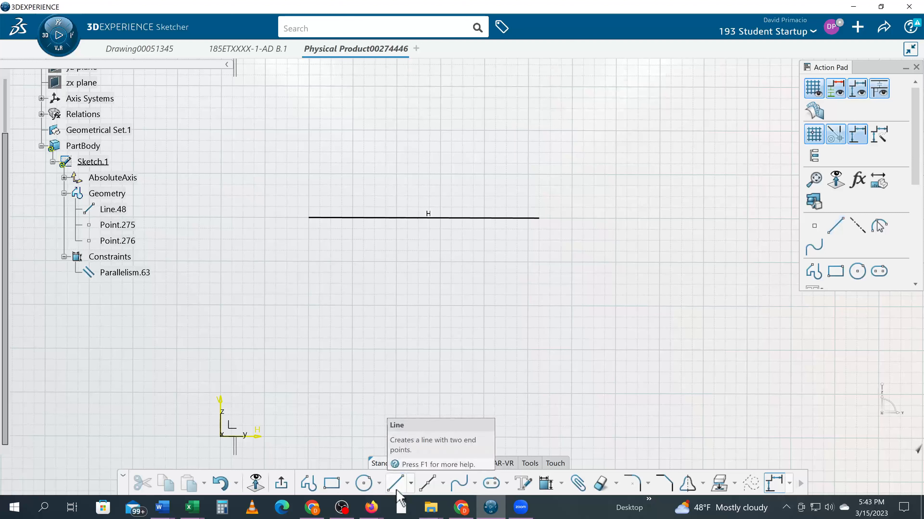
{"action": "left_click", "coordinate": [399, 489]}
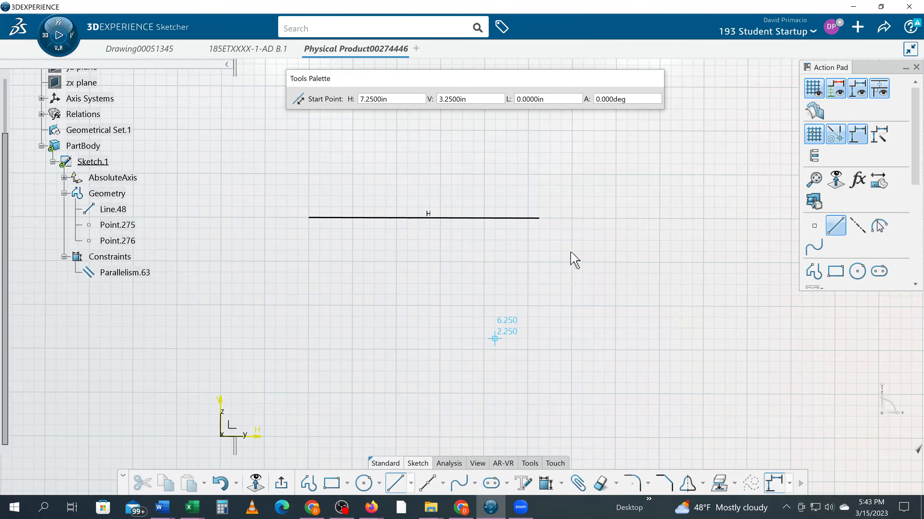
{"action": "left_click", "coordinate": [540, 219]}
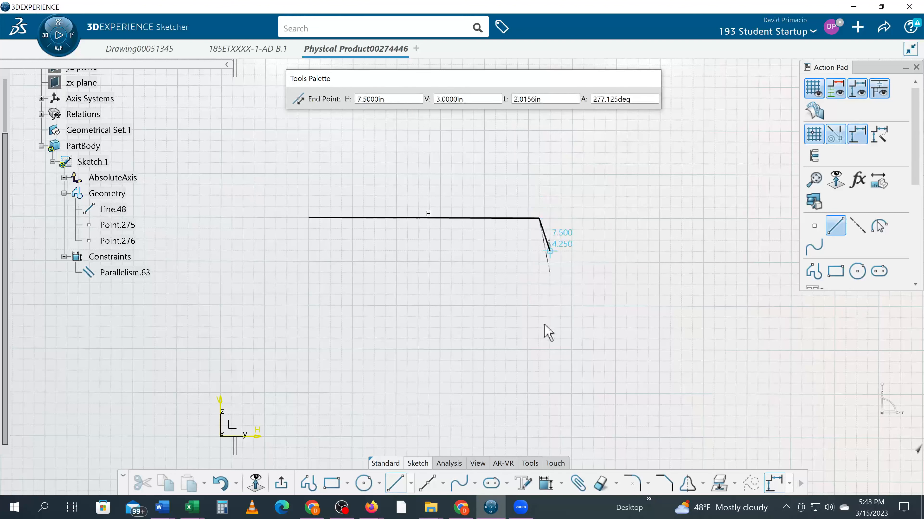
{"action": "left_click", "coordinate": [539, 350]}
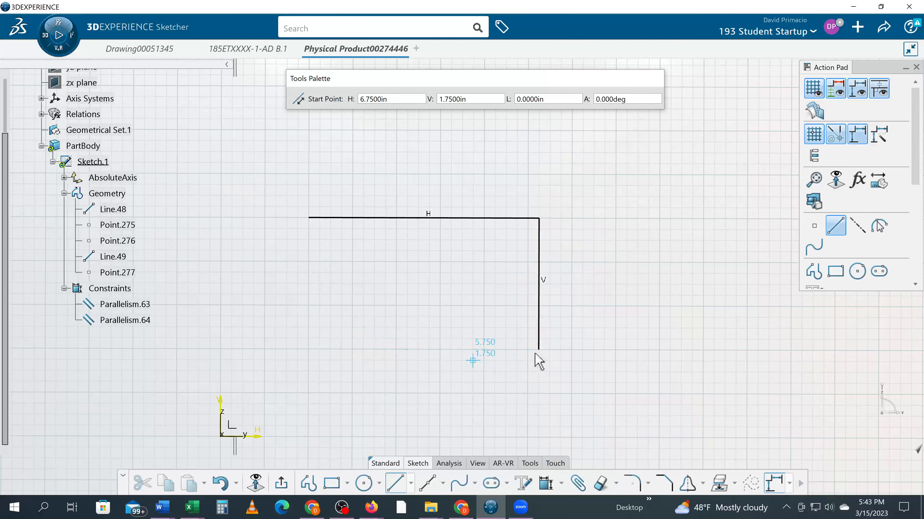
Close the four-sided outline with a horizontal bottom line about 5.25 in long and a vertical left line about 3 in long.
{"action": "left_click", "coordinate": [543, 352]}
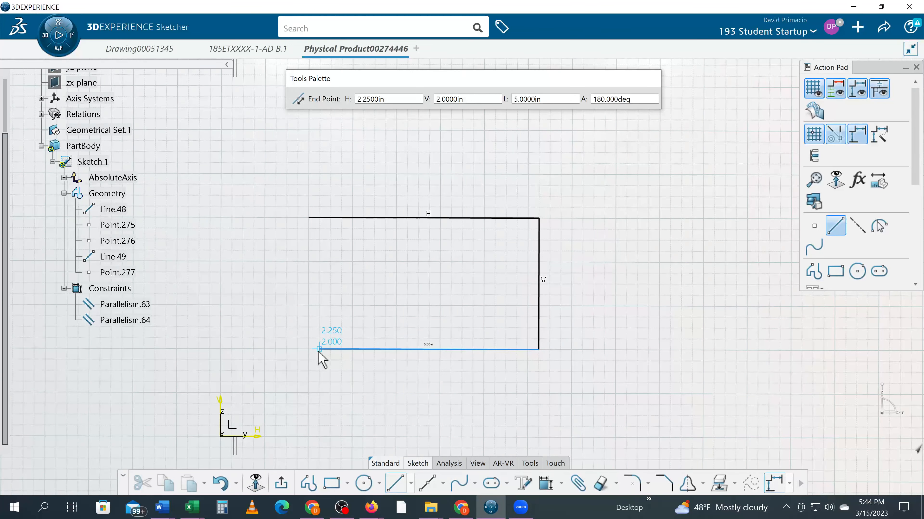
{"action": "left_click", "coordinate": [309, 349]}
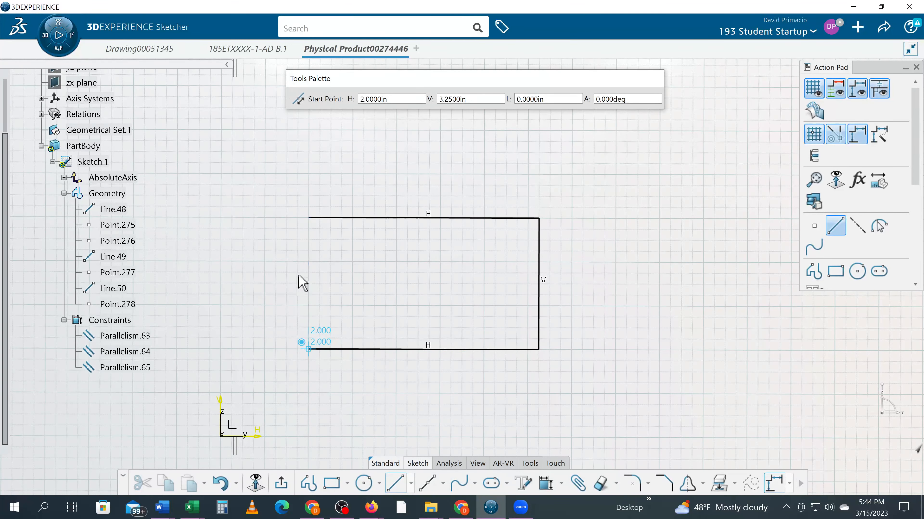
{"action": "left_click", "coordinate": [312, 219]}
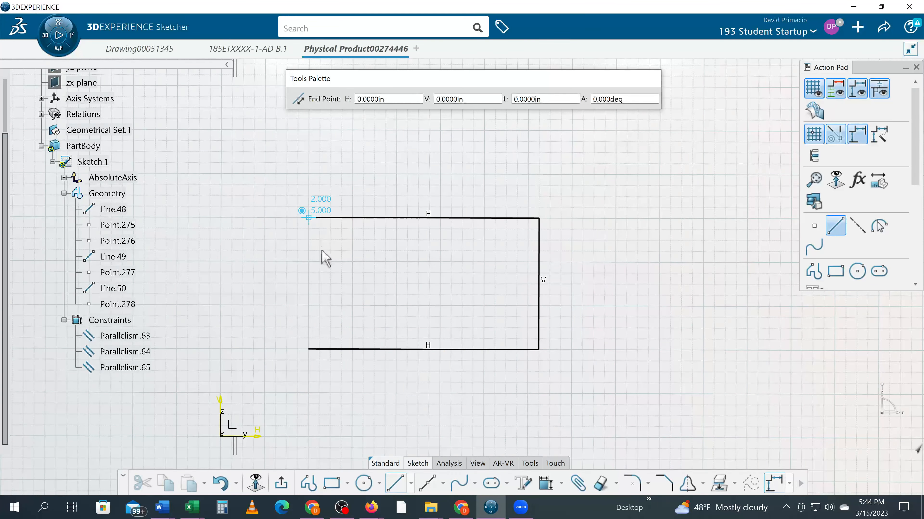
{"action": "left_click", "coordinate": [309, 349]}
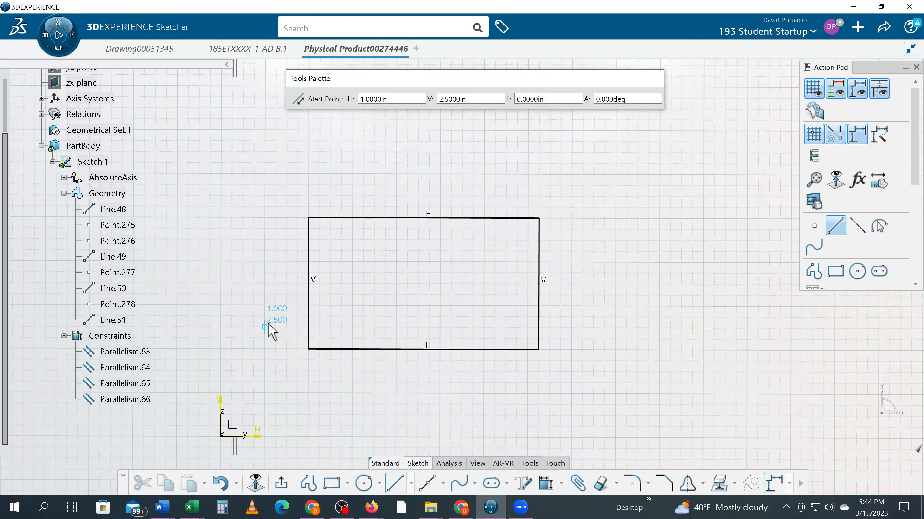
{"action": "key", "text": "Escape"}
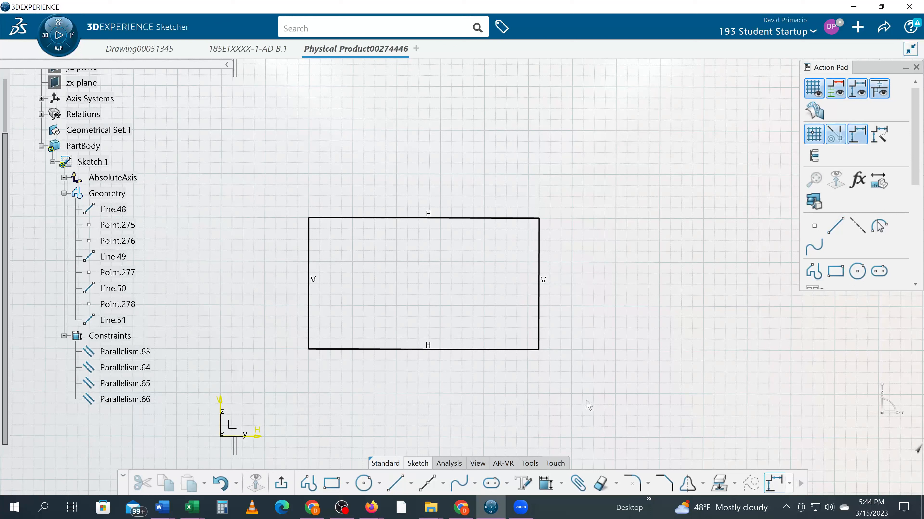
Delete all the lines and constraints from the sketch and draw a rectangle about 7 in wide and 3.25 in high instead.
{"action": "key", "text": "ctrl+a"}
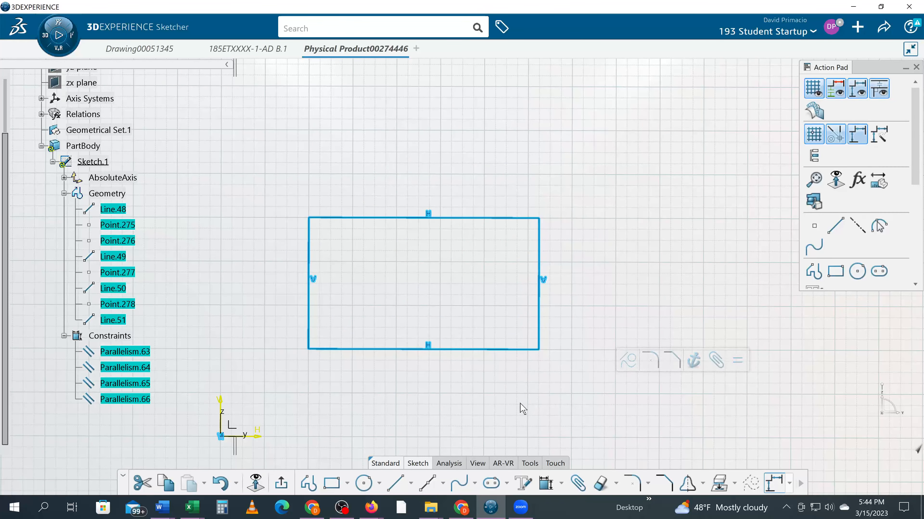
{"action": "key", "text": "Delete"}
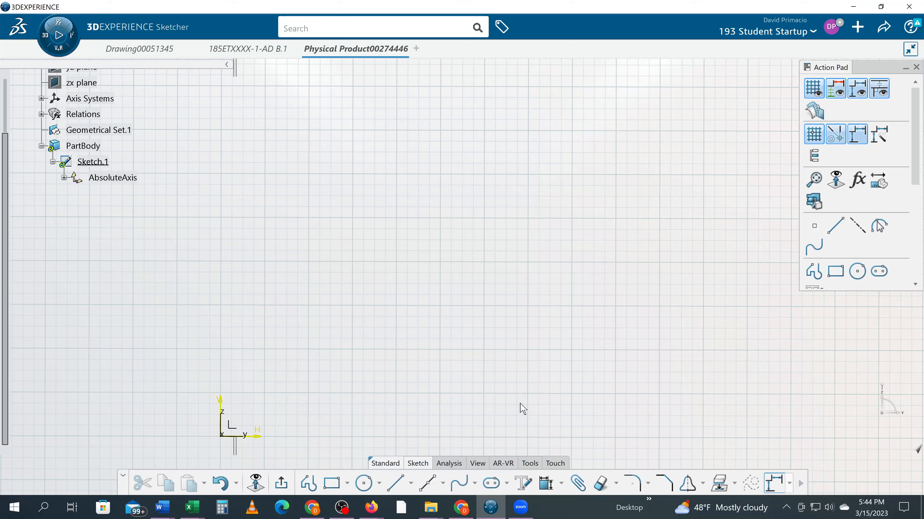
{"action": "left_click", "coordinate": [331, 484]}
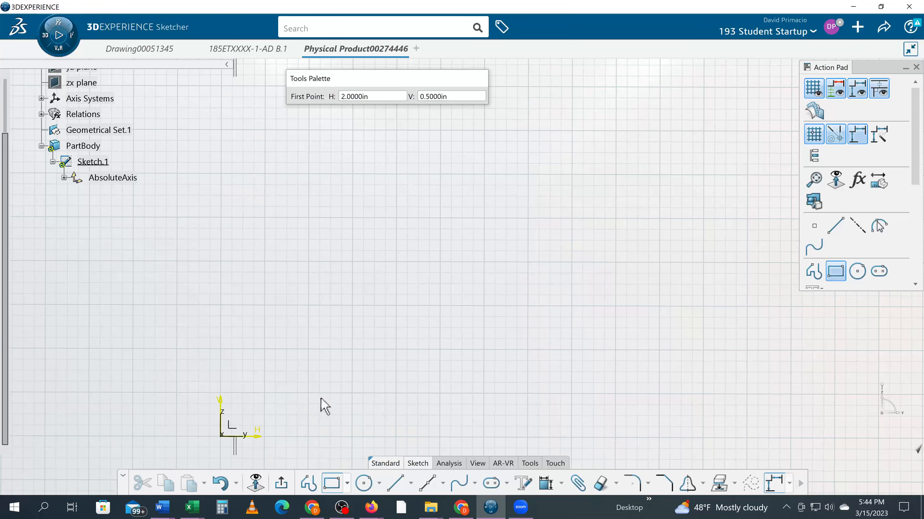
{"action": "left_click", "coordinate": [270, 344]}
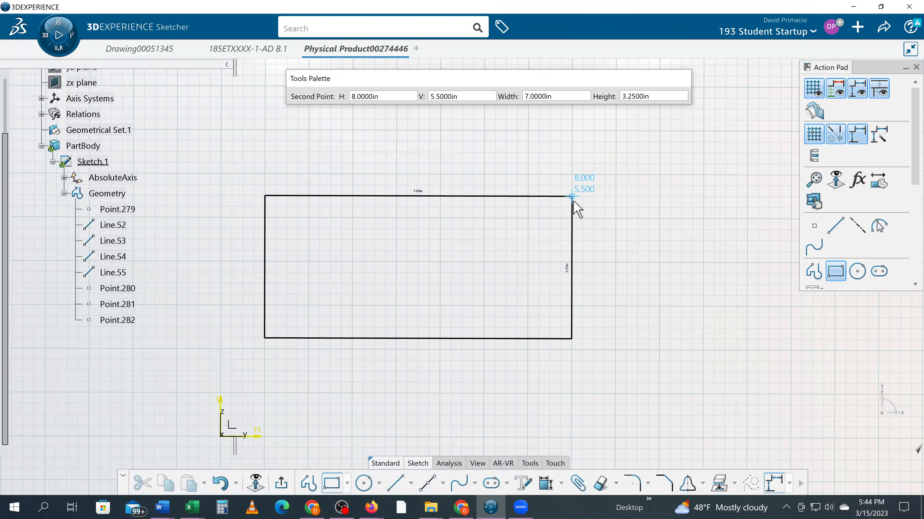
{"action": "left_click", "coordinate": [572, 196]}
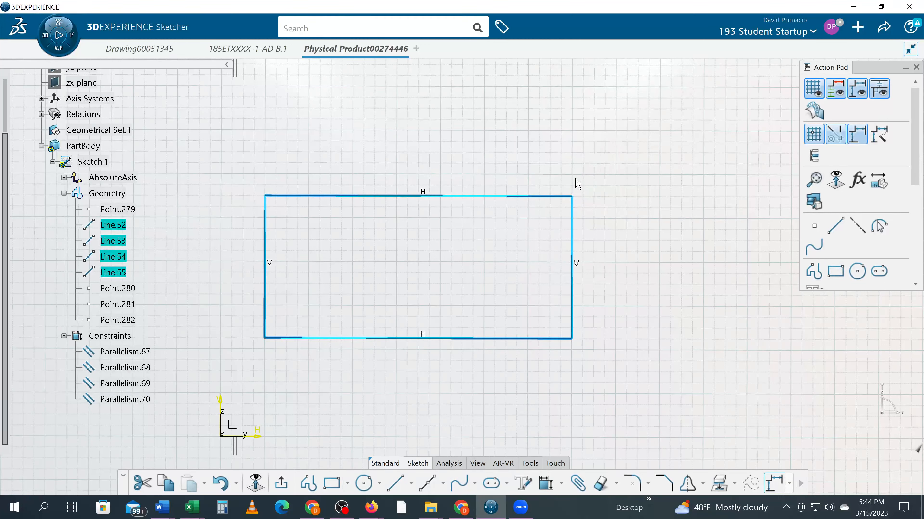
Select the new rectangle's corner points one after another in the sketch geometry to examine them.
{"action": "left_click", "coordinate": [124, 305]}
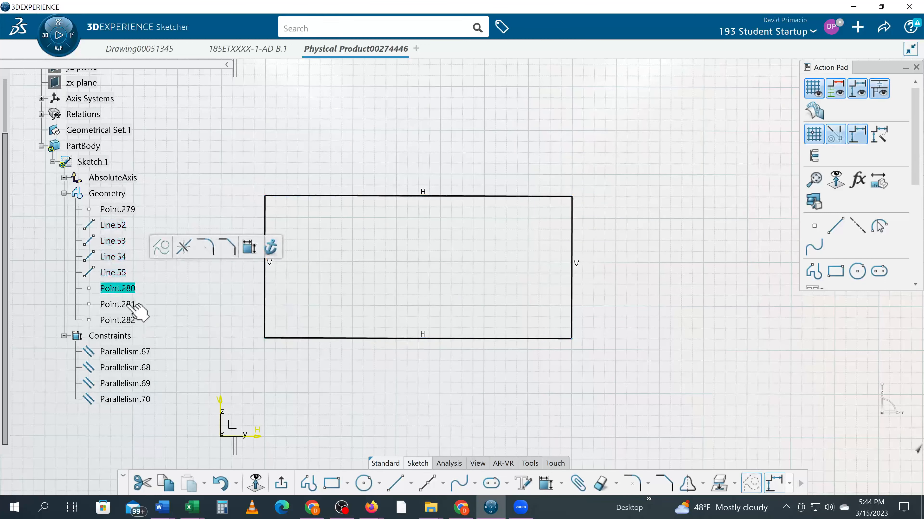
{"action": "left_click", "coordinate": [125, 320]}
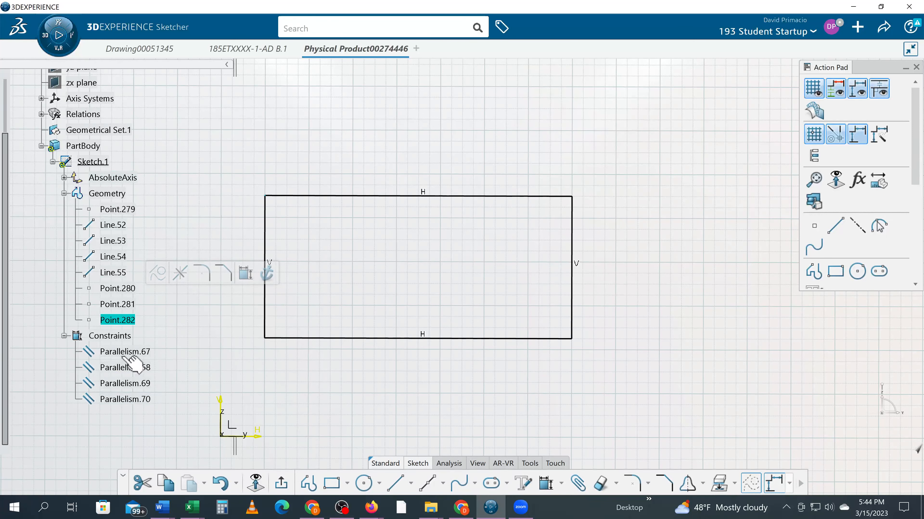
Choose the Bisecting Line tool for use on the new rectangle.
{"action": "mouse_move", "coordinate": [356, 375]}
{"action": "middle_mouse_down"}
{"action": "mouse_move", "coordinate": [472, 361]}
{"action": "mouse_move", "coordinate": [499, 346]}
{"action": "mouse_move", "coordinate": [475, 341]}
{"action": "middle_mouse_up"}
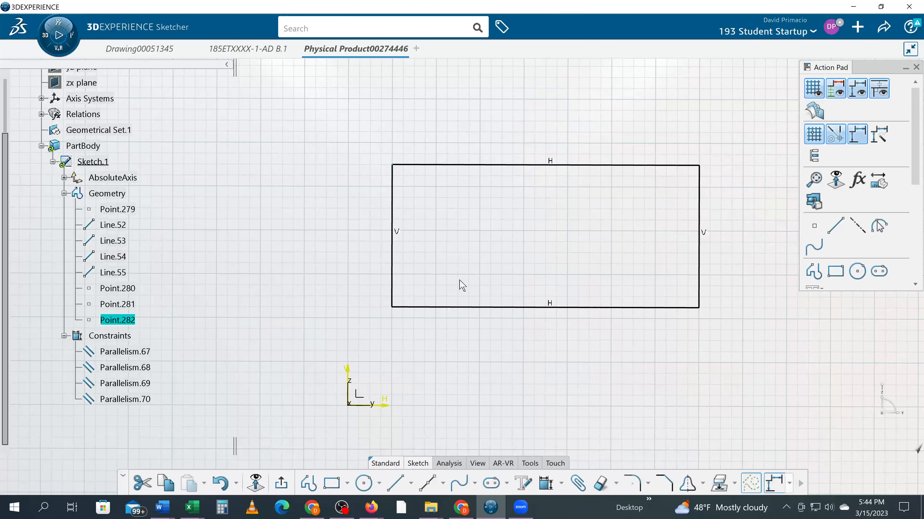
{"action": "mouse_move", "coordinate": [492, 367]}
{"action": "middle_mouse_down"}
{"action": "mouse_move", "coordinate": [433, 406]}
{"action": "mouse_move", "coordinate": [425, 400]}
{"action": "middle_mouse_up"}
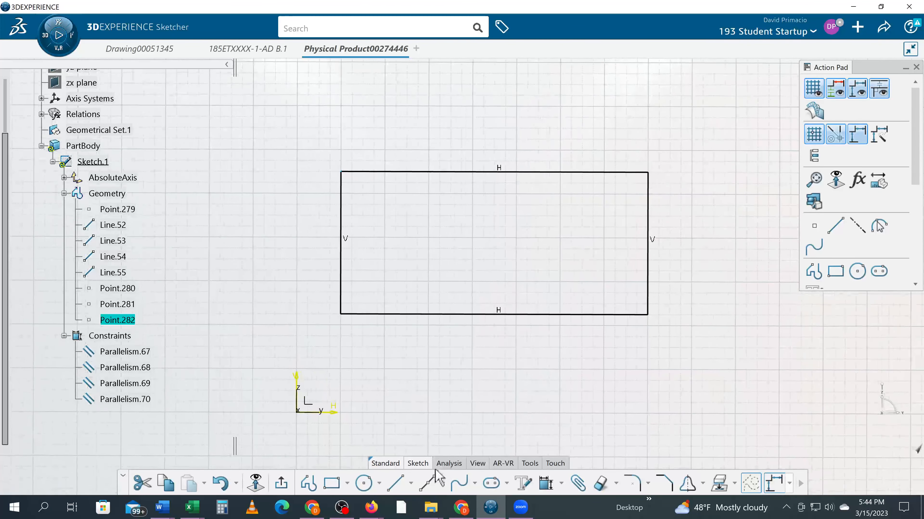
{"action": "left_click", "coordinate": [411, 484]}
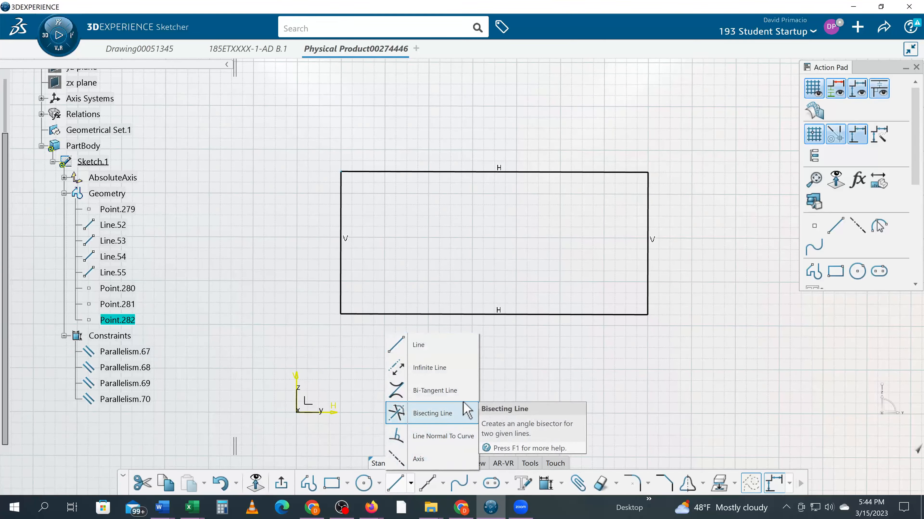